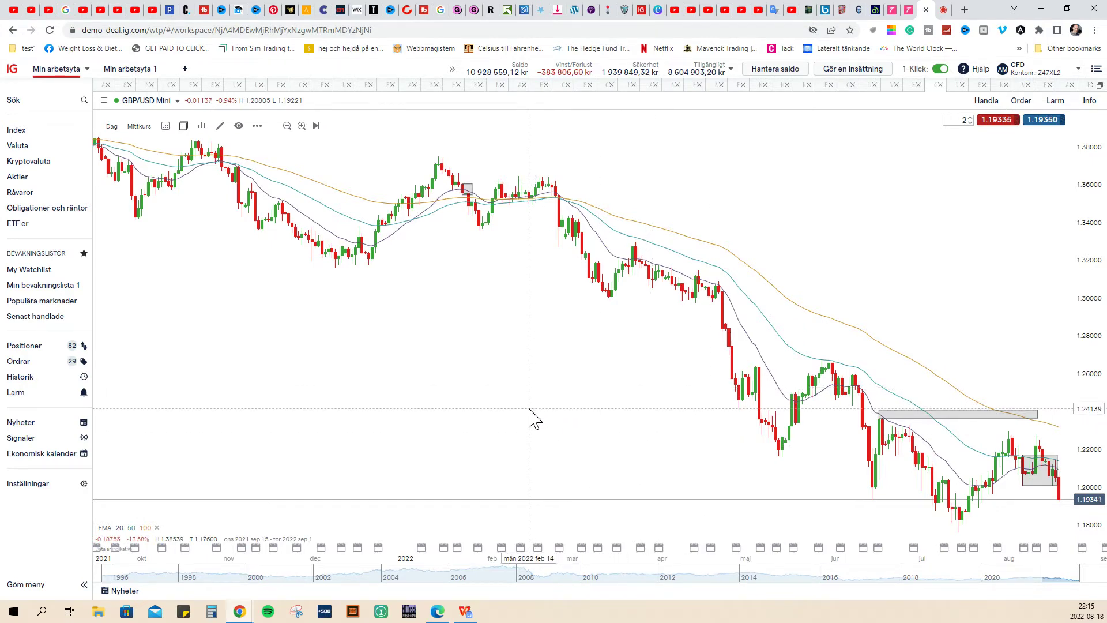
Switch the GBP/USD Mini chart from the daily to the 4-hour (4 Timmar) timeframe.
{"action": "scroll", "coordinate": [529, 409], "scroll_direction": "up", "scroll_amount": 2}
{"action": "left_click_drag", "start_coordinate": [601, 408], "coordinate": [404, 380]}
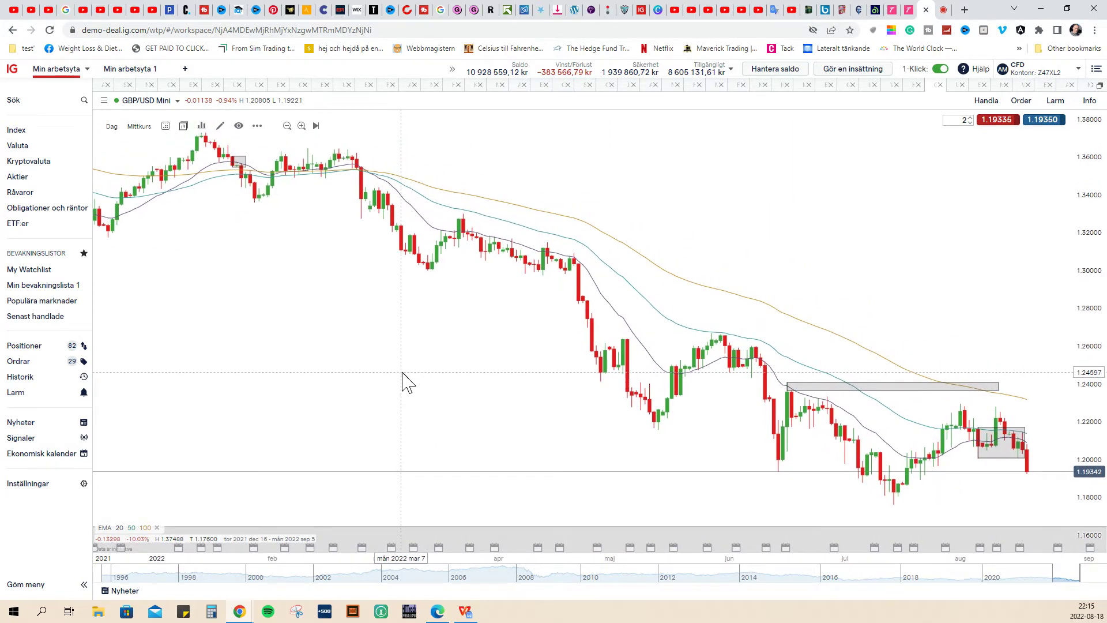
{"action": "scroll", "coordinate": [404, 398], "scroll_direction": "down", "scroll_amount": 1}
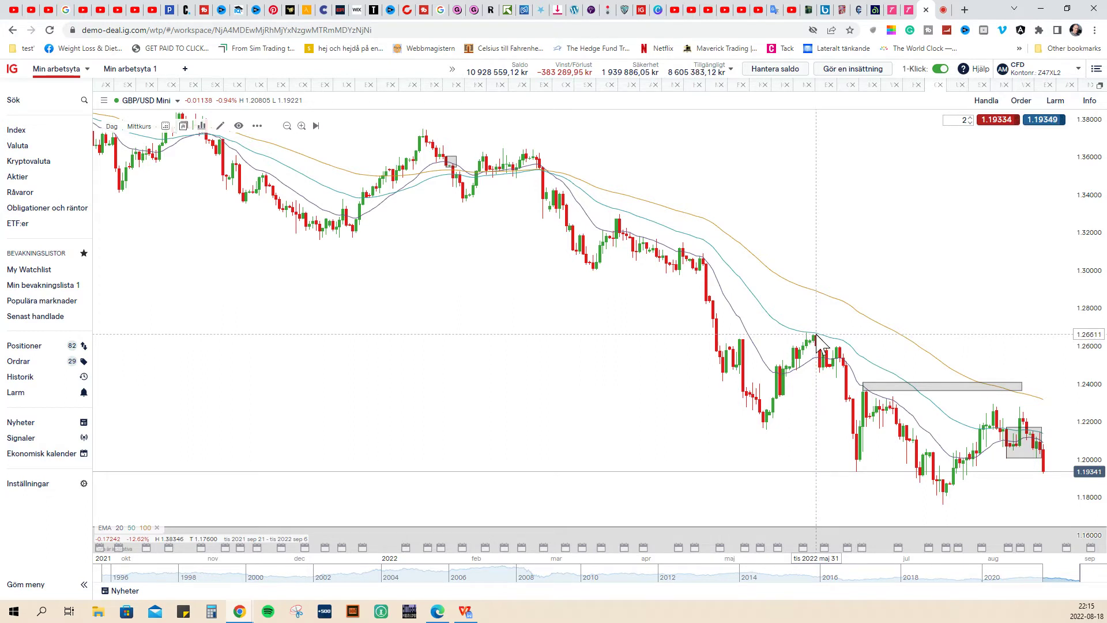
{"action": "scroll", "coordinate": [766, 346], "scroll_direction": "down", "scroll_amount": 3}
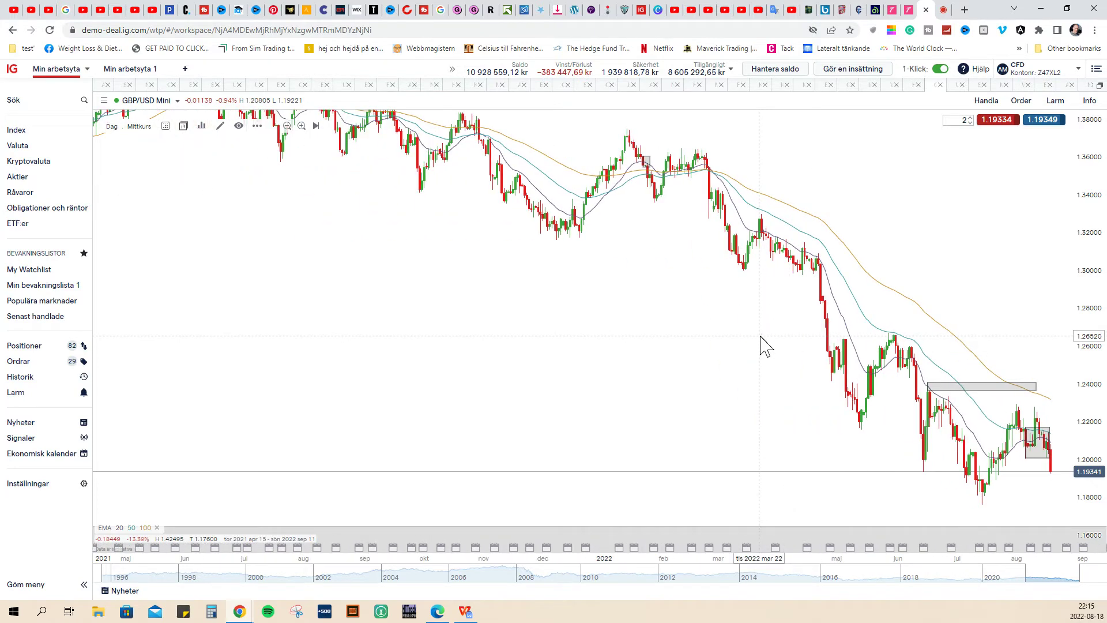
{"action": "left_click", "coordinate": [112, 127]}
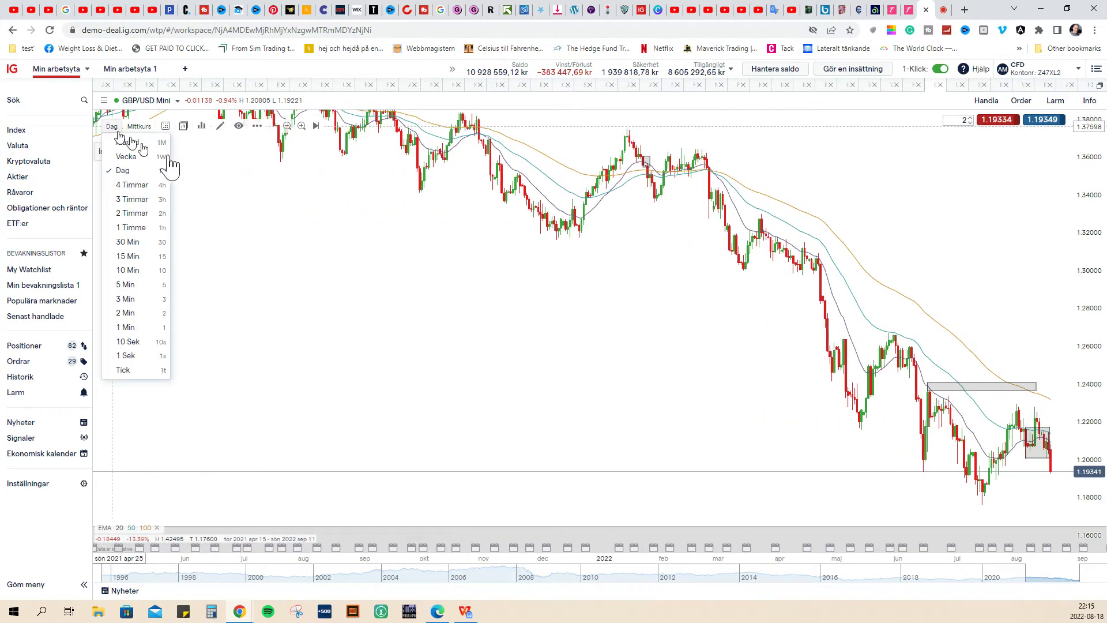
{"action": "left_click", "coordinate": [142, 188]}
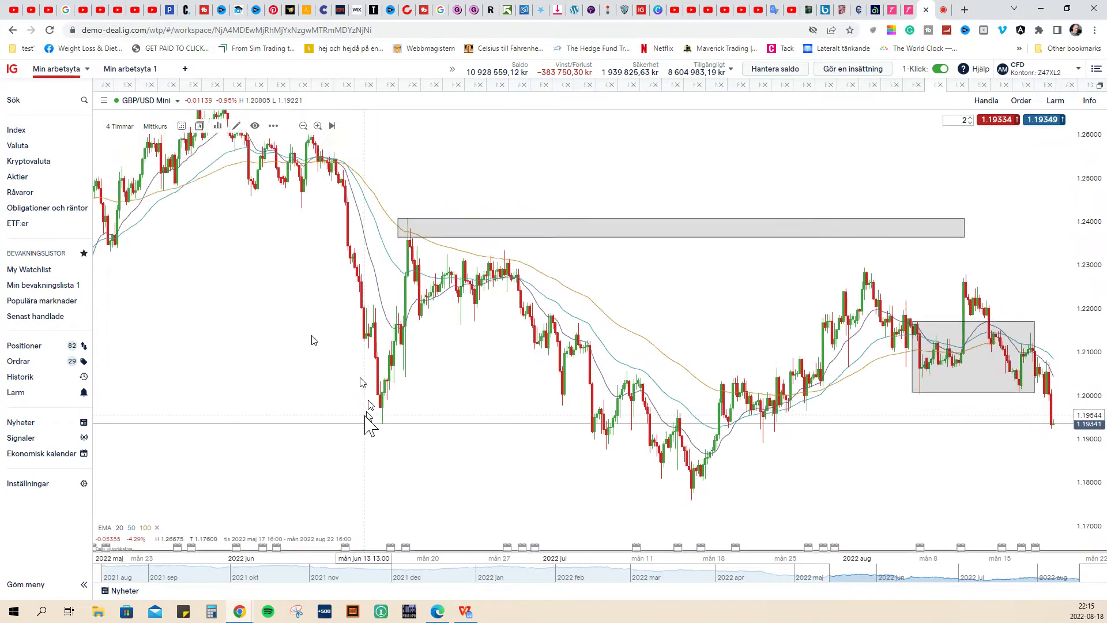
Draw a rectangle over the July decline, from about 1.2056 on 8 July down to the mid-July low near 1.176.
{"action": "left_click_drag", "start_coordinate": [1090, 346], "coordinate": [1092, 242]}
{"action": "left_click_drag", "start_coordinate": [705, 346], "coordinate": [684, 280]}
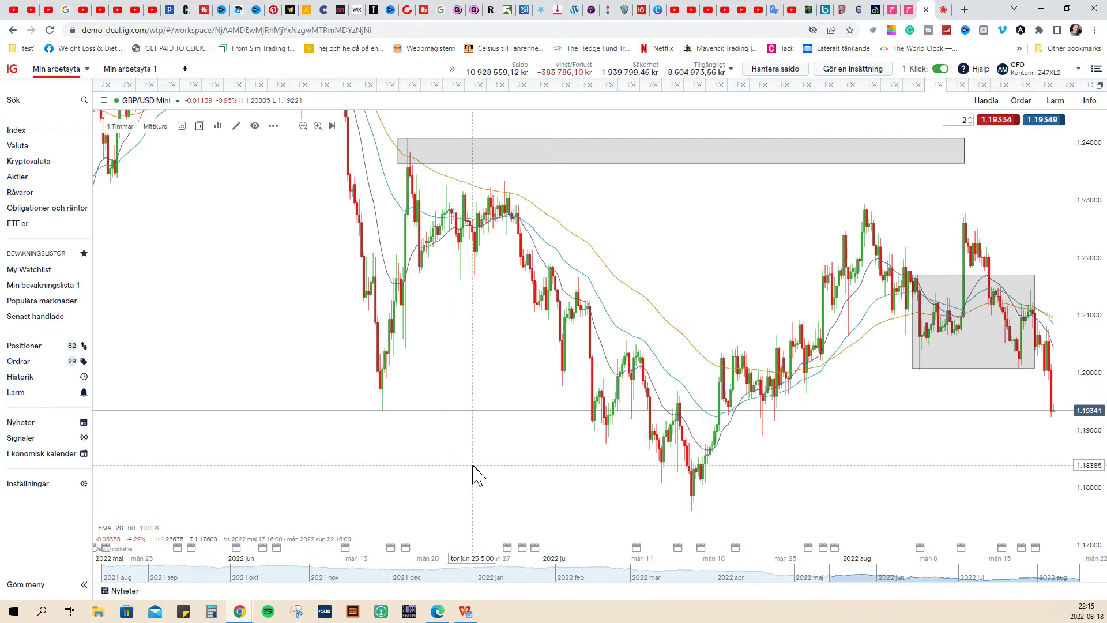
{"action": "left_click_drag", "start_coordinate": [471, 478], "coordinate": [465, 478]}
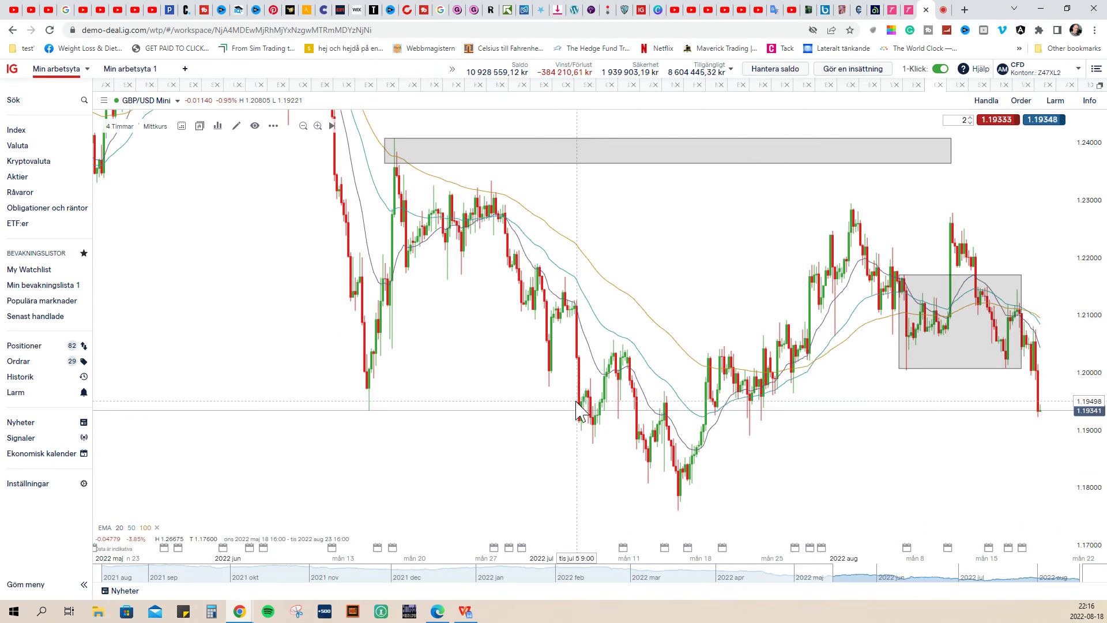
{"action": "scroll", "coordinate": [773, 504], "scroll_direction": "up", "scroll_amount": 2}
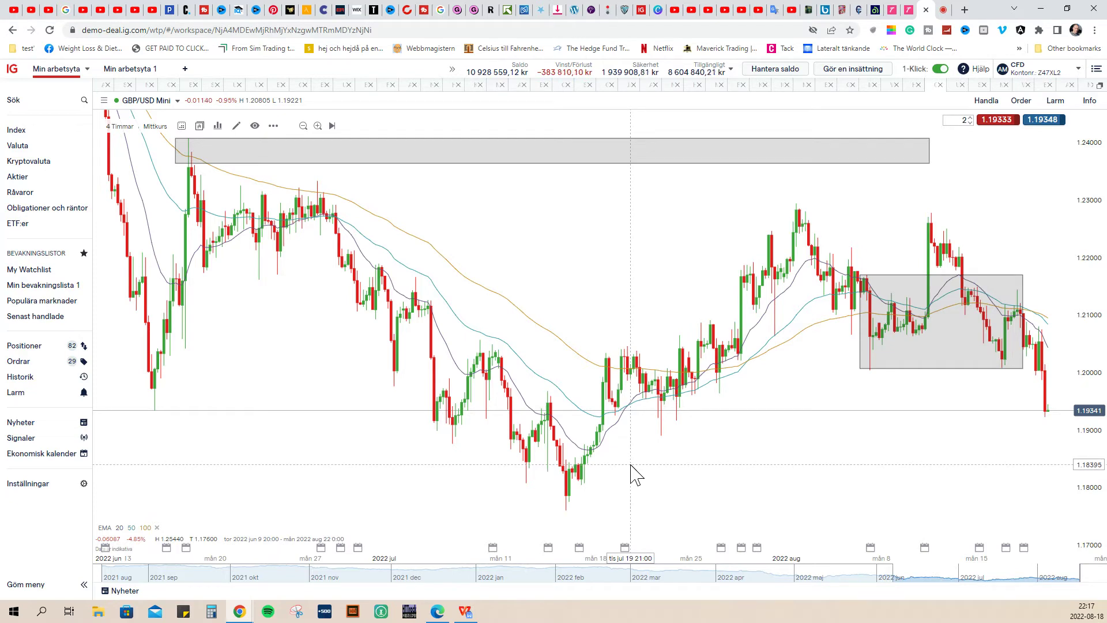
{"action": "scroll", "coordinate": [633, 474], "scroll_direction": "down", "scroll_amount": 1}
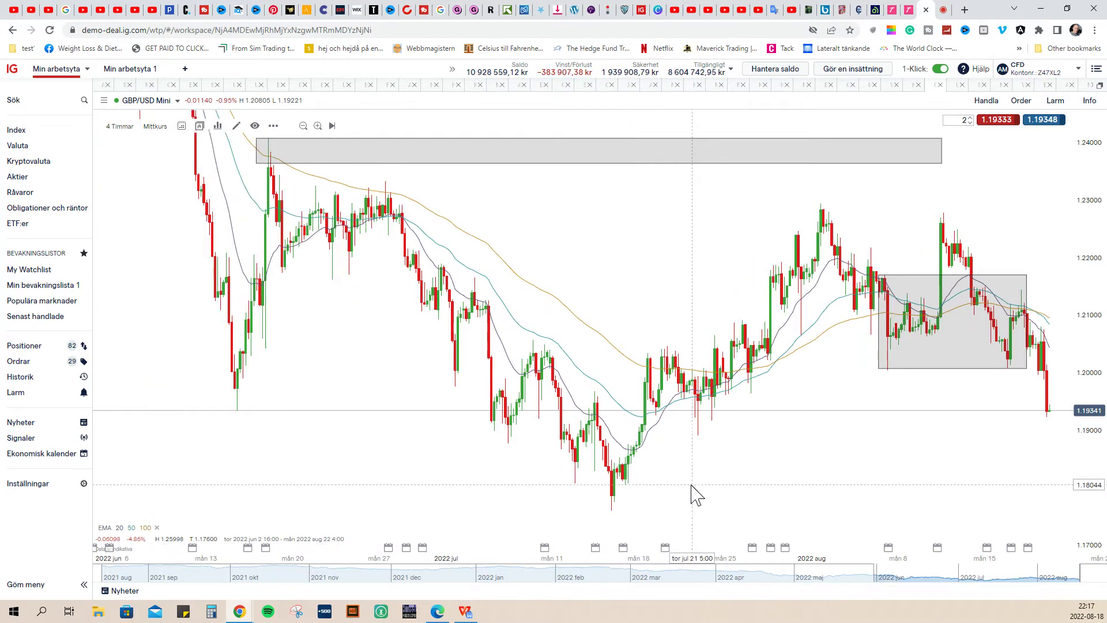
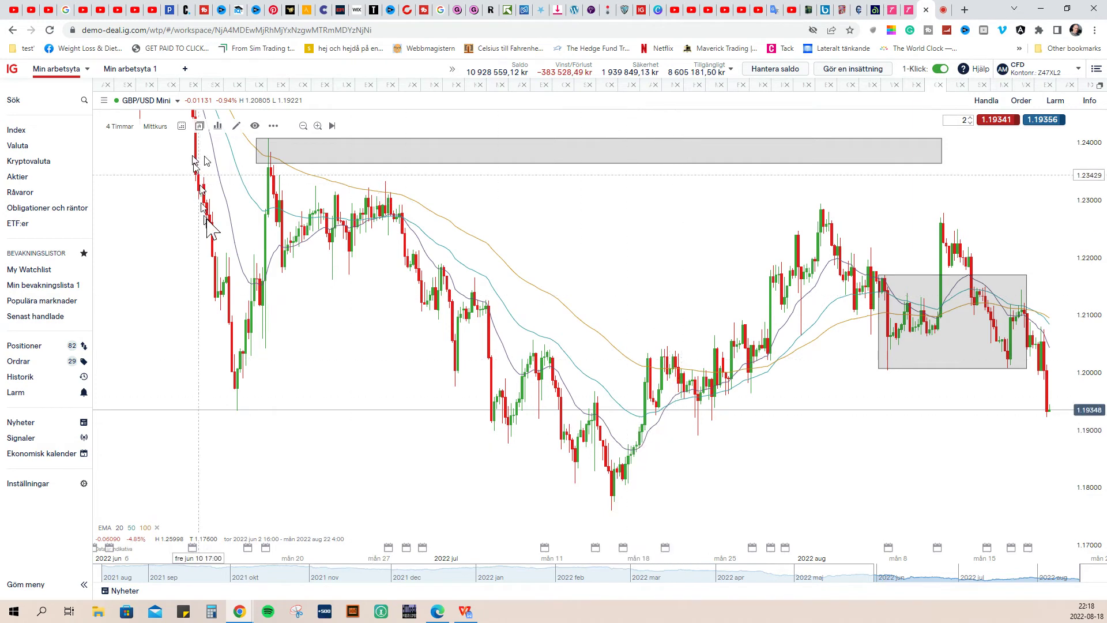
{"action": "left_click", "coordinate": [237, 127]}
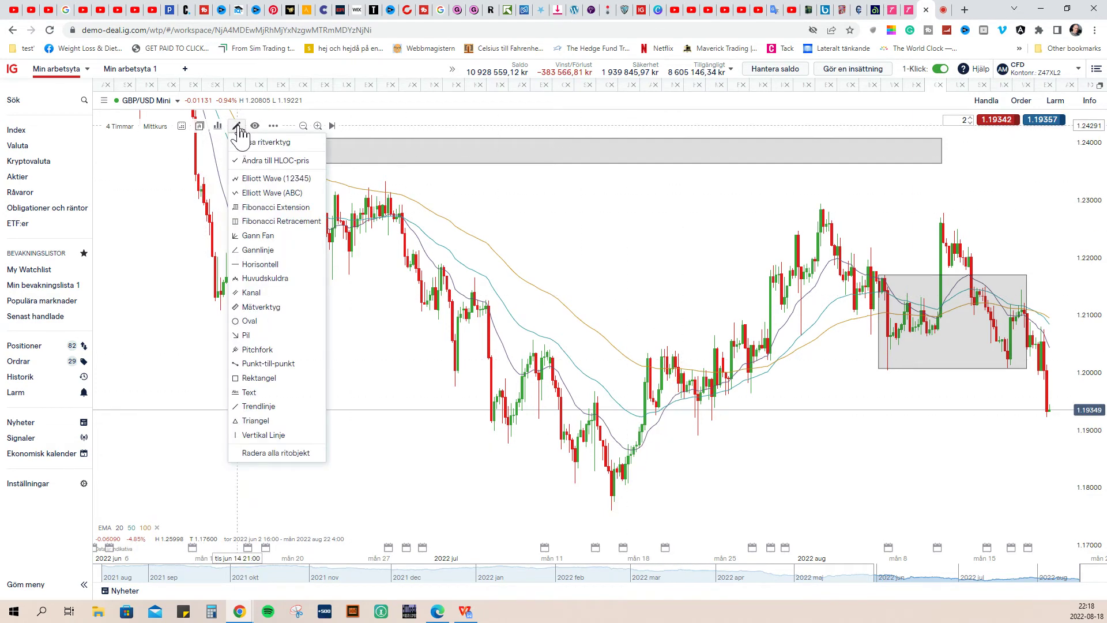
{"action": "left_click", "coordinate": [256, 378]}
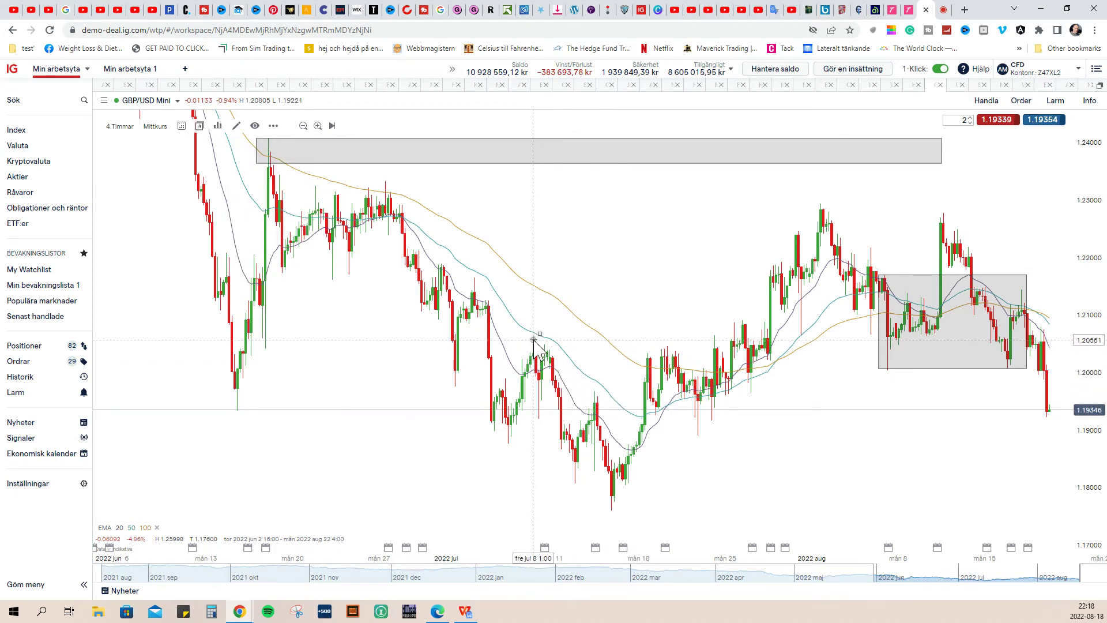
{"action": "left_click_drag", "start_coordinate": [534, 341], "coordinate": [662, 508]}
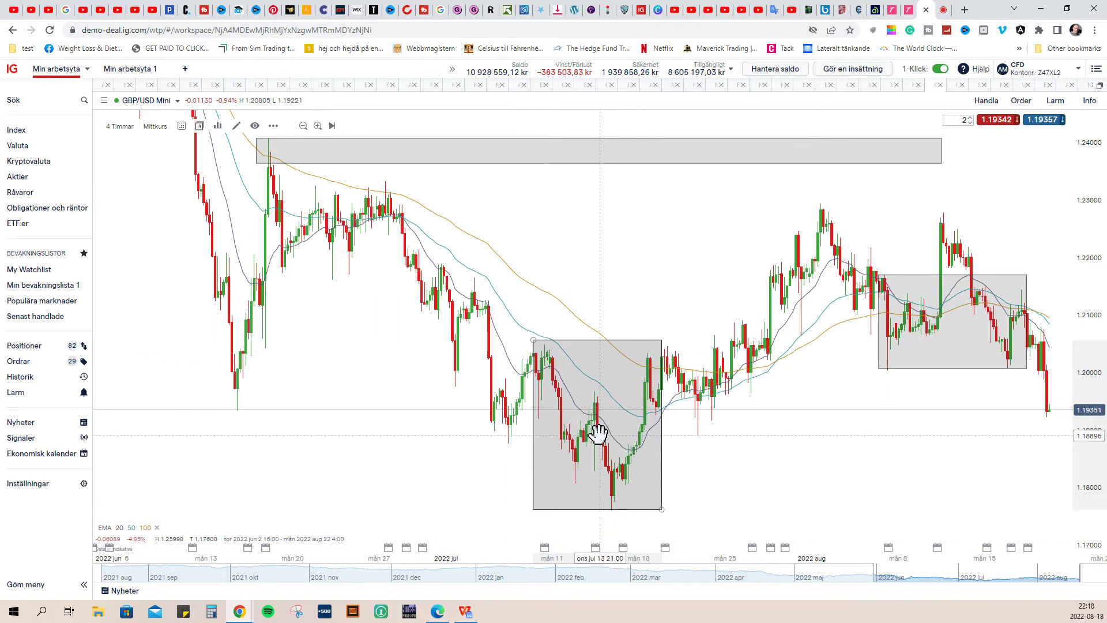
Move the rectangle up so its lower edge sits at about 1.2056 and extend it to around the start of August.
{"action": "left_click_drag", "start_coordinate": [598, 434], "coordinate": [579, 265]}
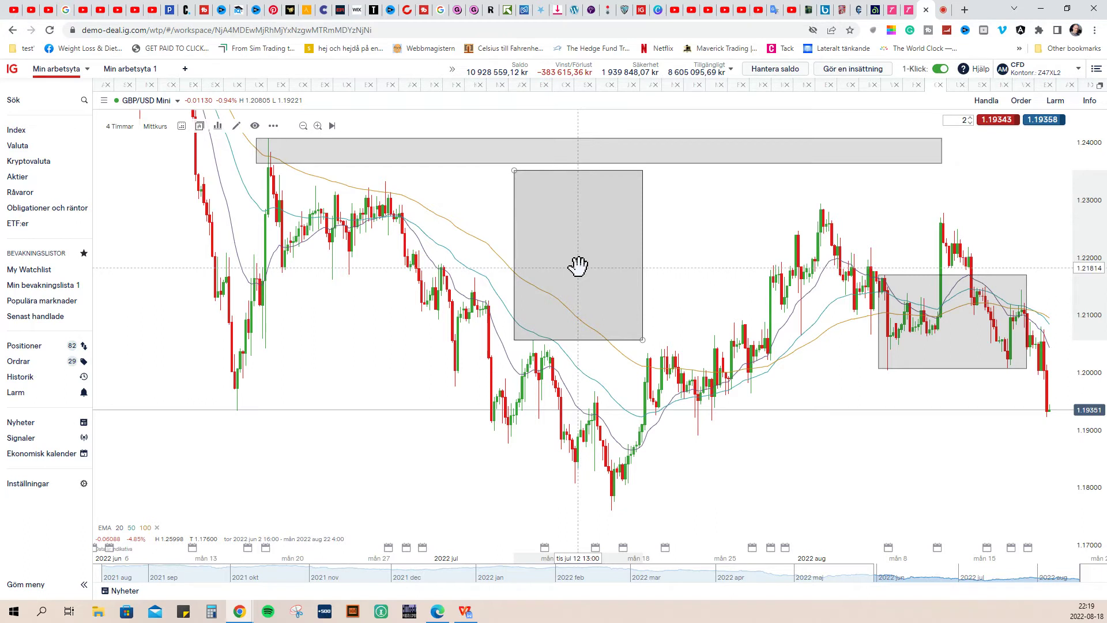
{"action": "left_click_drag", "start_coordinate": [642, 340], "coordinate": [815, 343]}
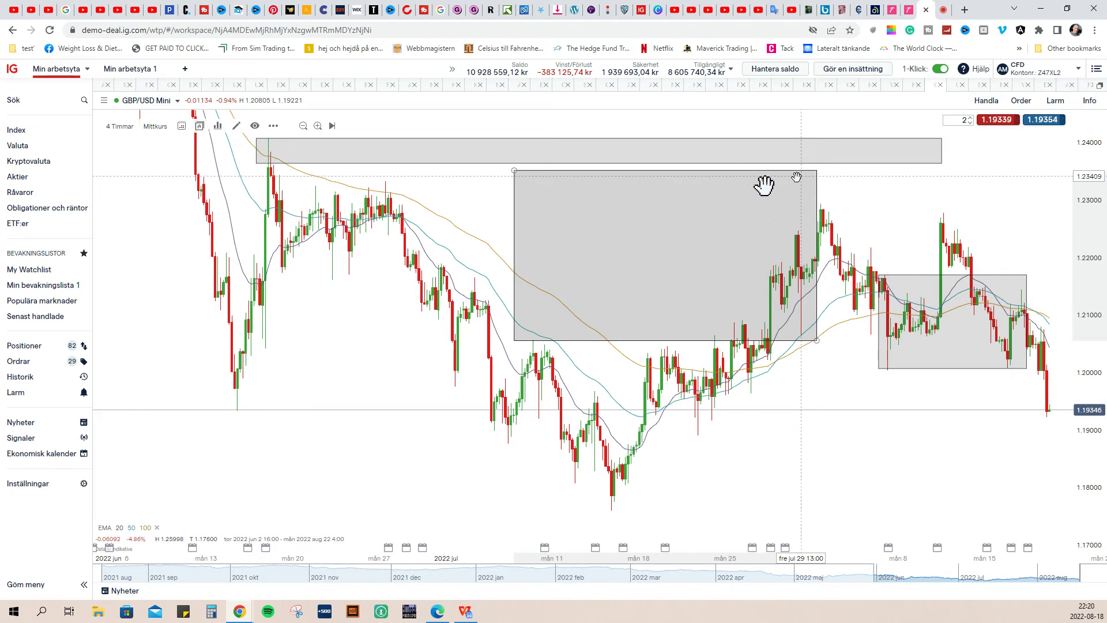
Delete the newly drawn rectangle and return the chart to the daily (Dag) timeframe.
{"action": "key", "text": "Delete"}
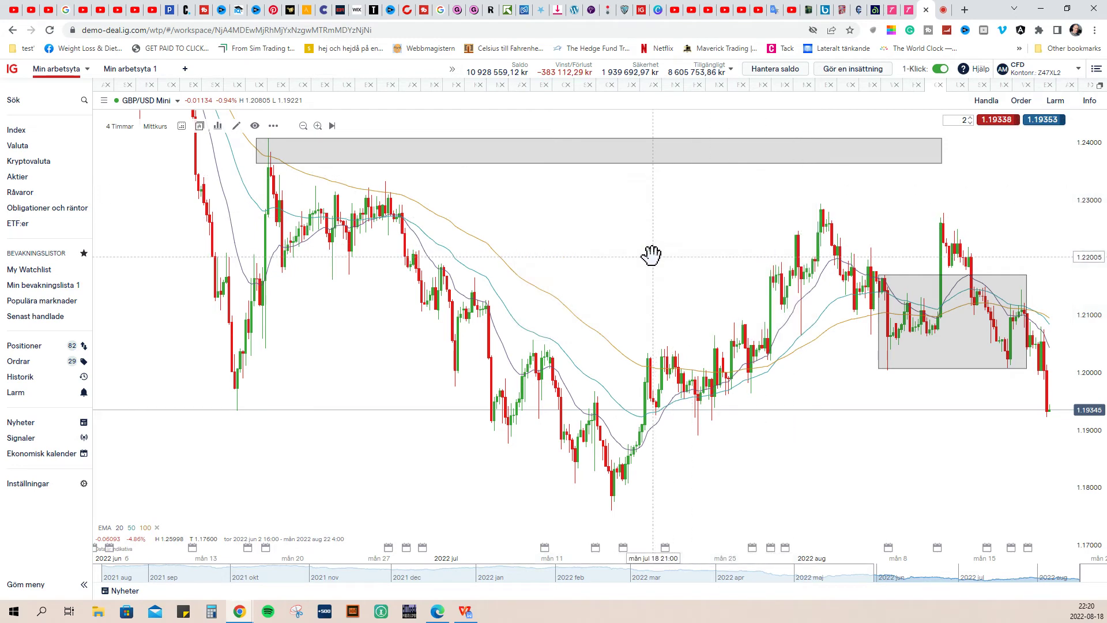
{"action": "left_click", "coordinate": [121, 127]}
{"action": "left_click", "coordinate": [122, 171]}
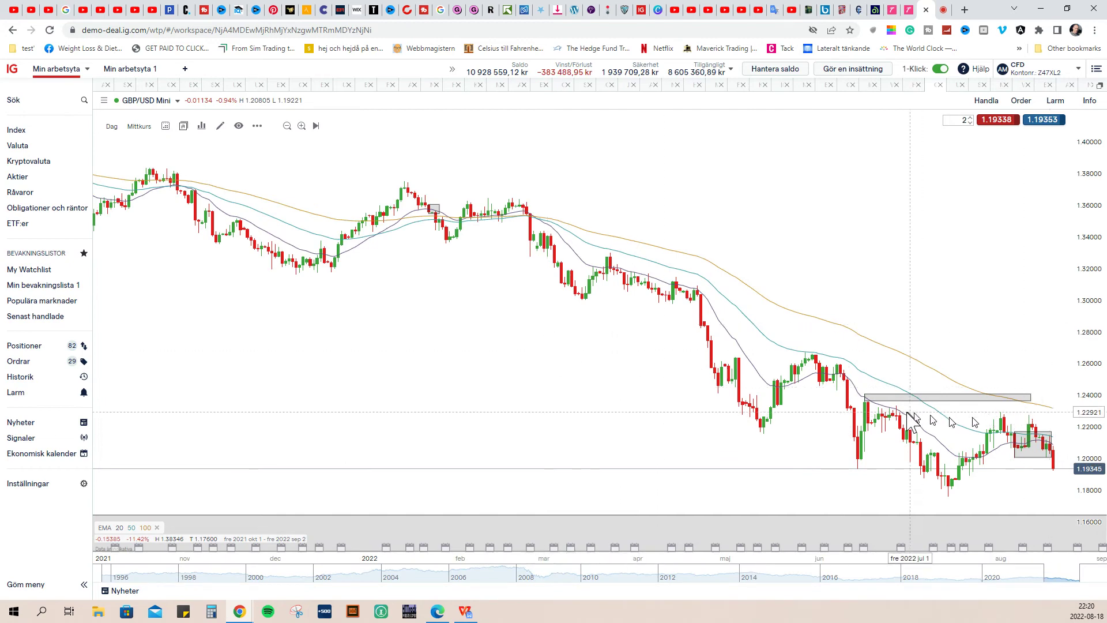
Delete the narrow rectangle near 1.24 that starts at the mid-June swing high.
{"action": "scroll", "coordinate": [897, 415], "scroll_direction": "up", "scroll_amount": 2}
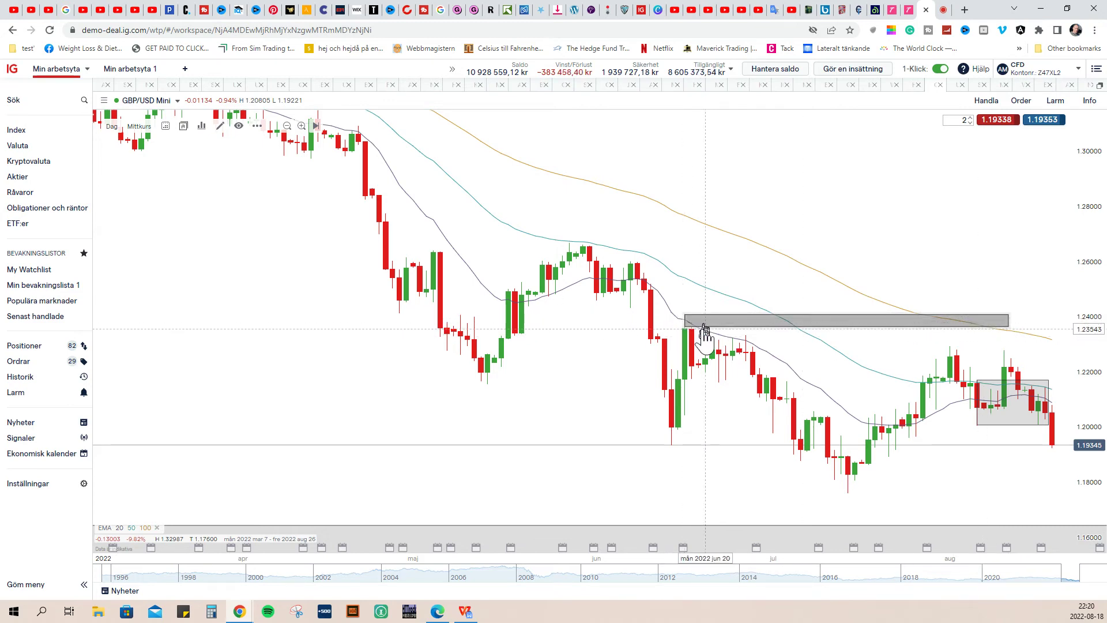
{"action": "scroll", "coordinate": [701, 333], "scroll_direction": "up", "scroll_amount": 3}
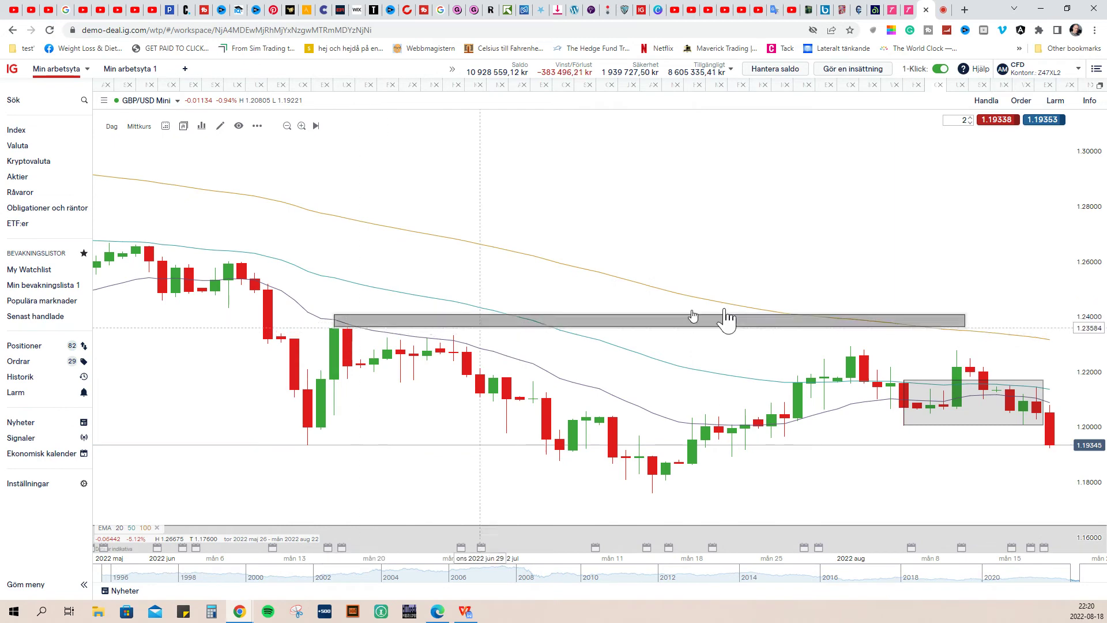
{"action": "double_click", "coordinate": [966, 323]}
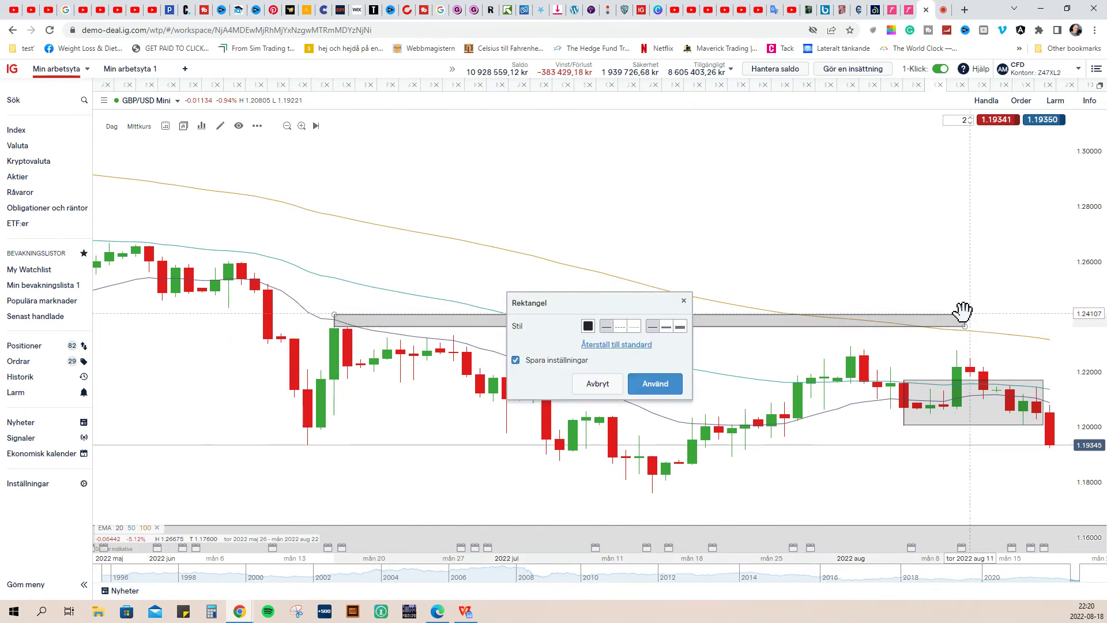
{"action": "left_click", "coordinate": [651, 383]}
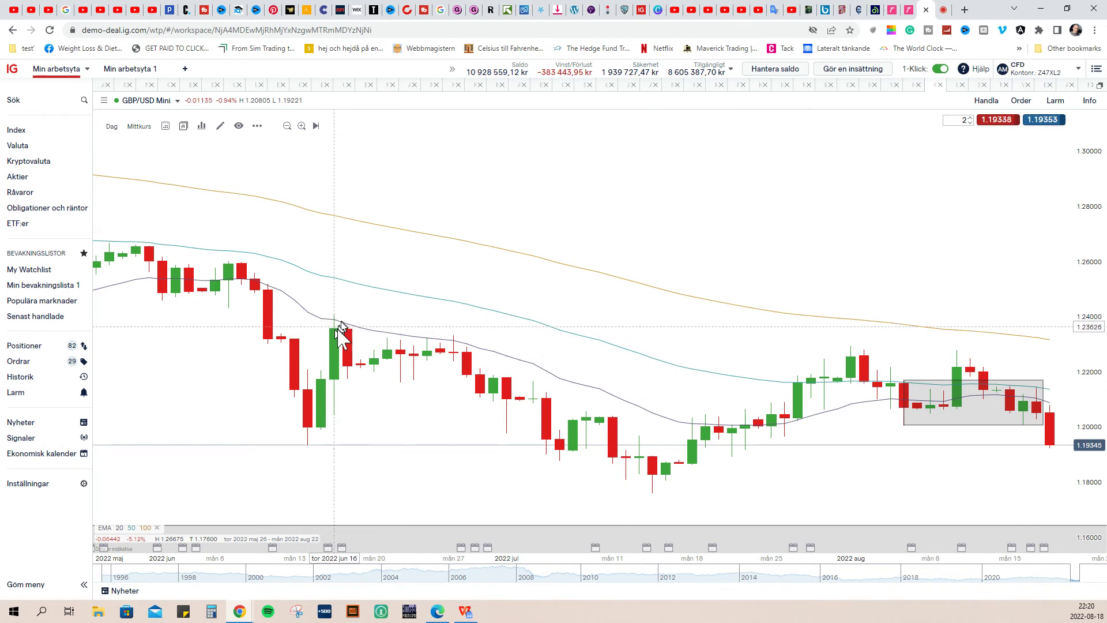
Delete the remaining rectangle around the August candles between about 1.20 and 1.217.
{"action": "scroll", "coordinate": [358, 317], "scroll_direction": "down", "scroll_amount": 2}
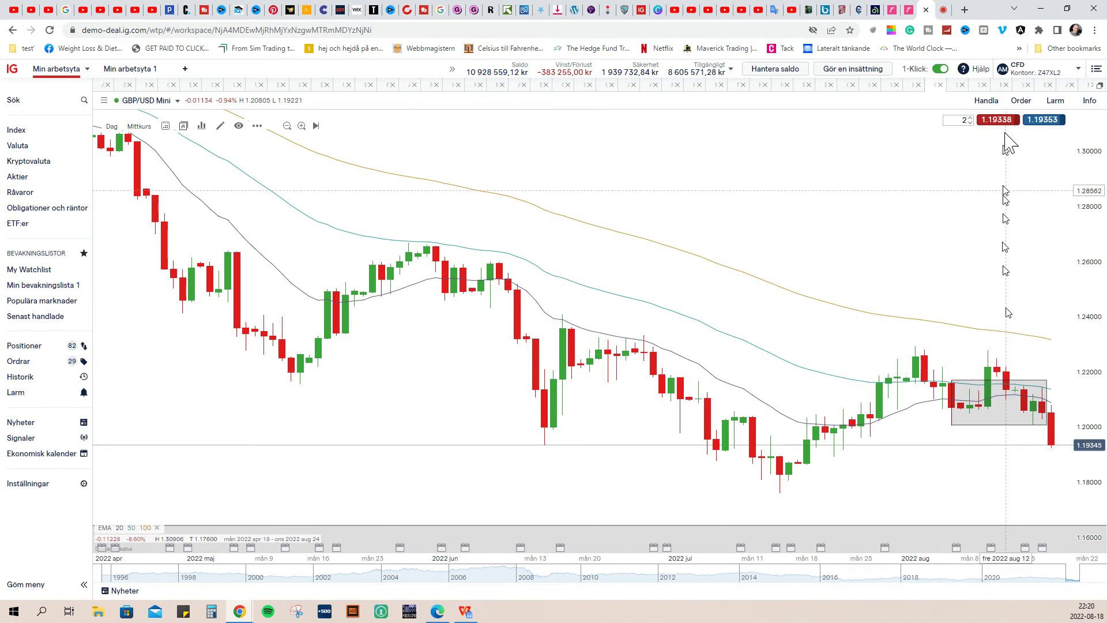
{"action": "scroll", "coordinate": [733, 372], "scroll_direction": "down", "scroll_amount": 2}
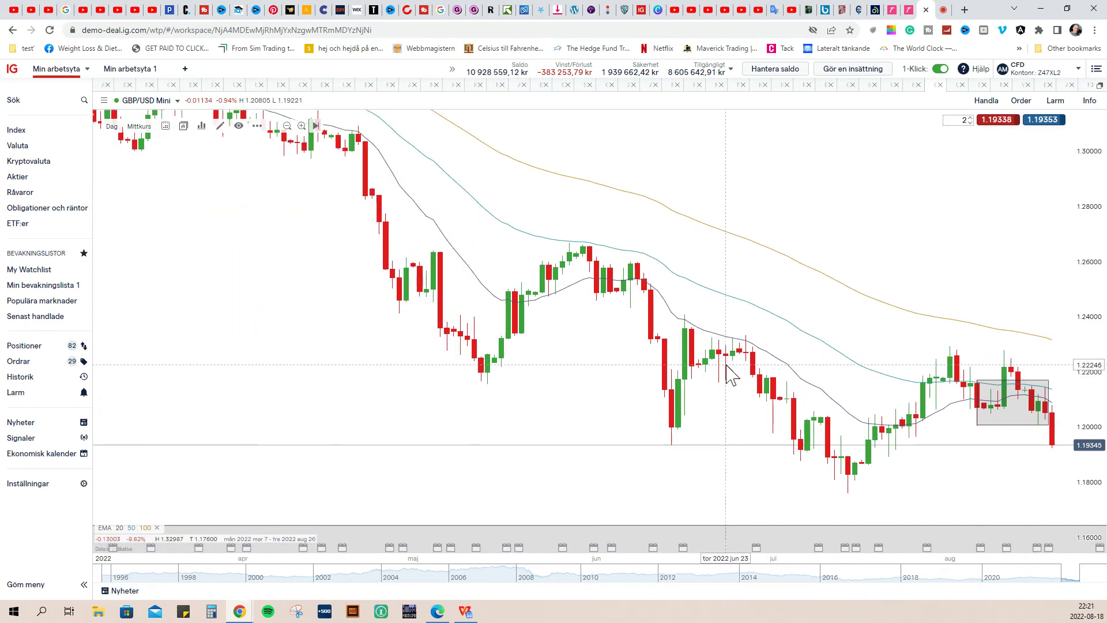
{"action": "scroll", "coordinate": [750, 318], "scroll_direction": "right", "scroll_amount": 3}
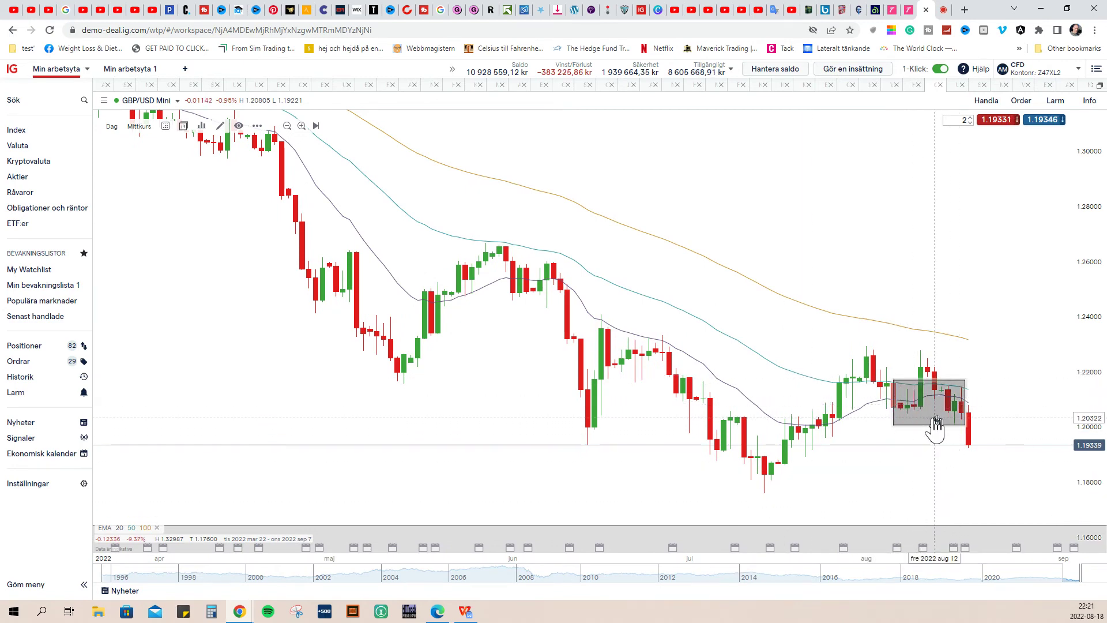
{"action": "scroll", "coordinate": [923, 421], "scroll_direction": "up", "scroll_amount": 3}
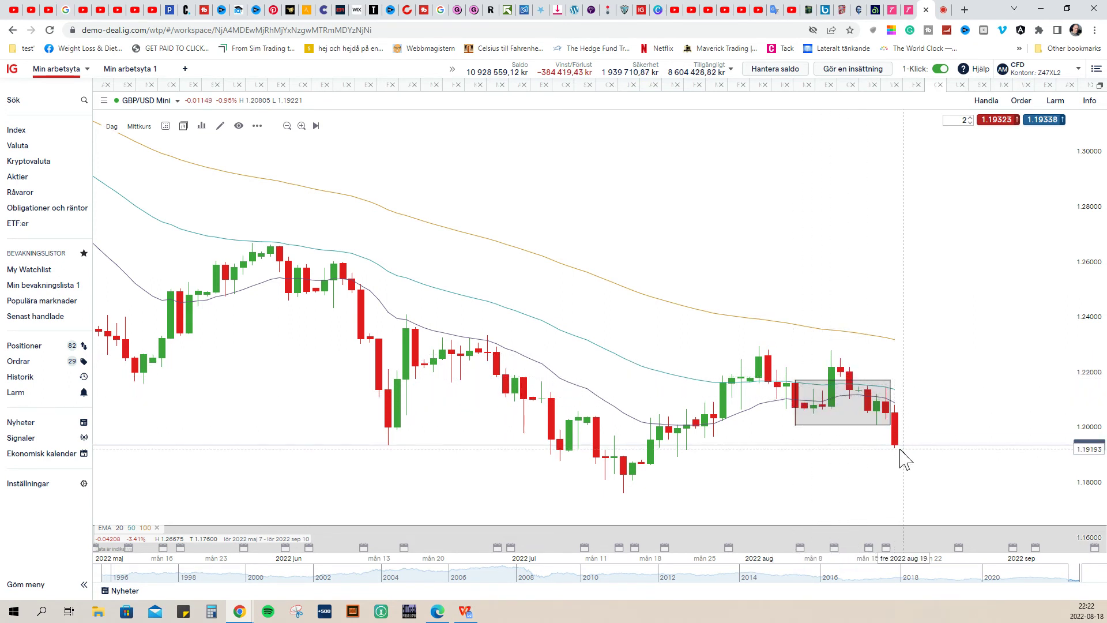
{"action": "double_click", "coordinate": [889, 390]}
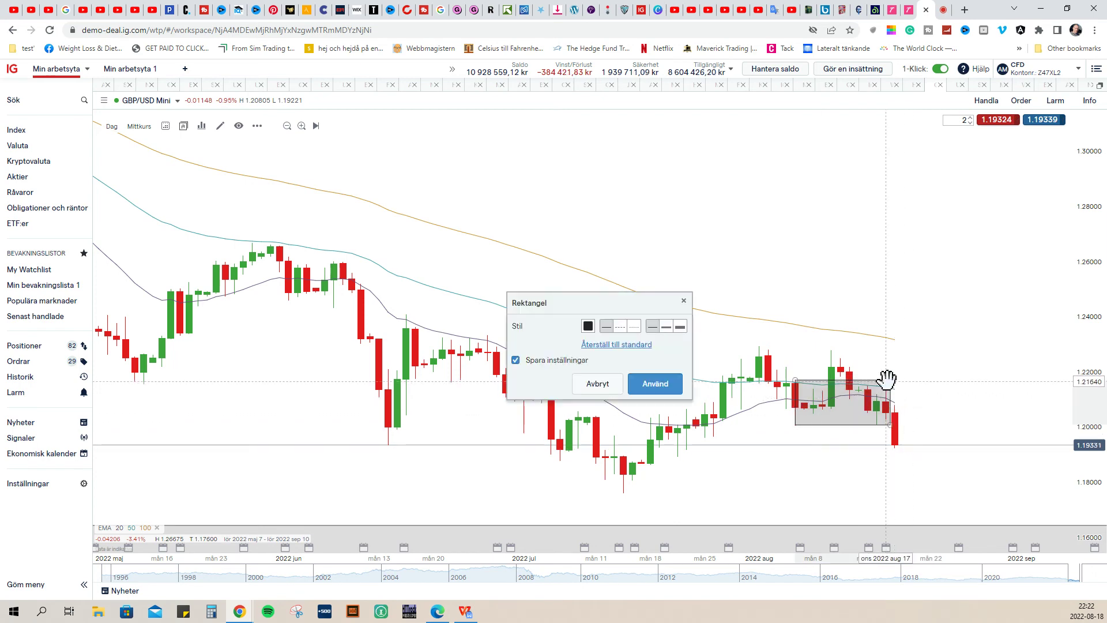
{"action": "left_click", "coordinate": [657, 388]}
{"action": "key", "text": "Delete"}
Draw a rectangle from the 14 July low at about 1.176 up to the mid-June swing high at about 1.241.
{"action": "scroll", "coordinate": [666, 395], "scroll_direction": "down", "scroll_amount": 3}
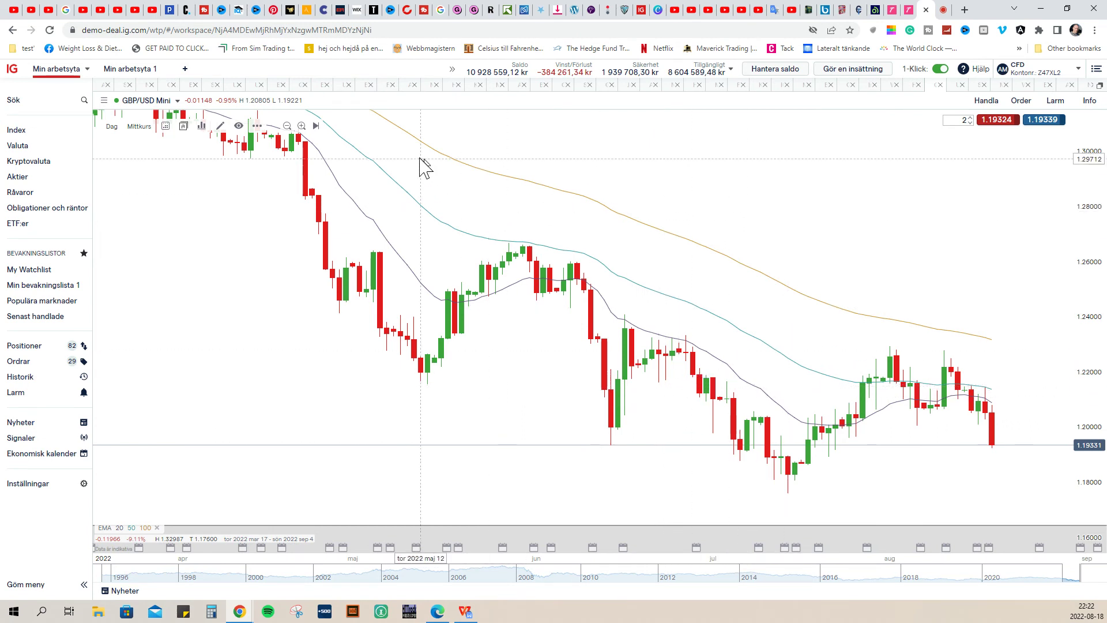
{"action": "left_click", "coordinate": [221, 127]}
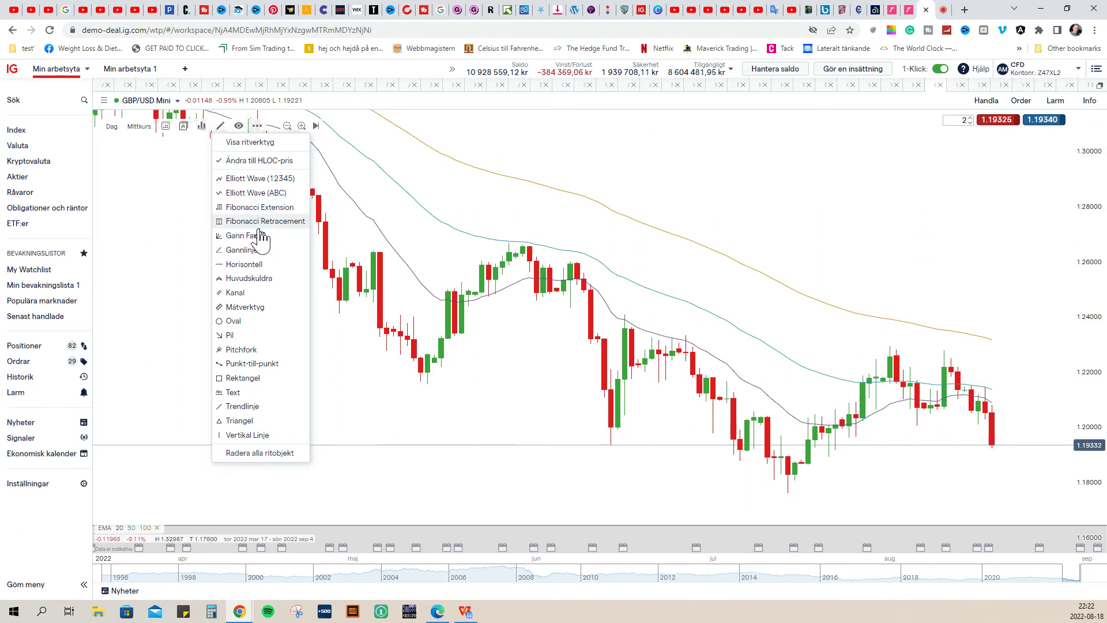
{"action": "left_click", "coordinate": [241, 377]}
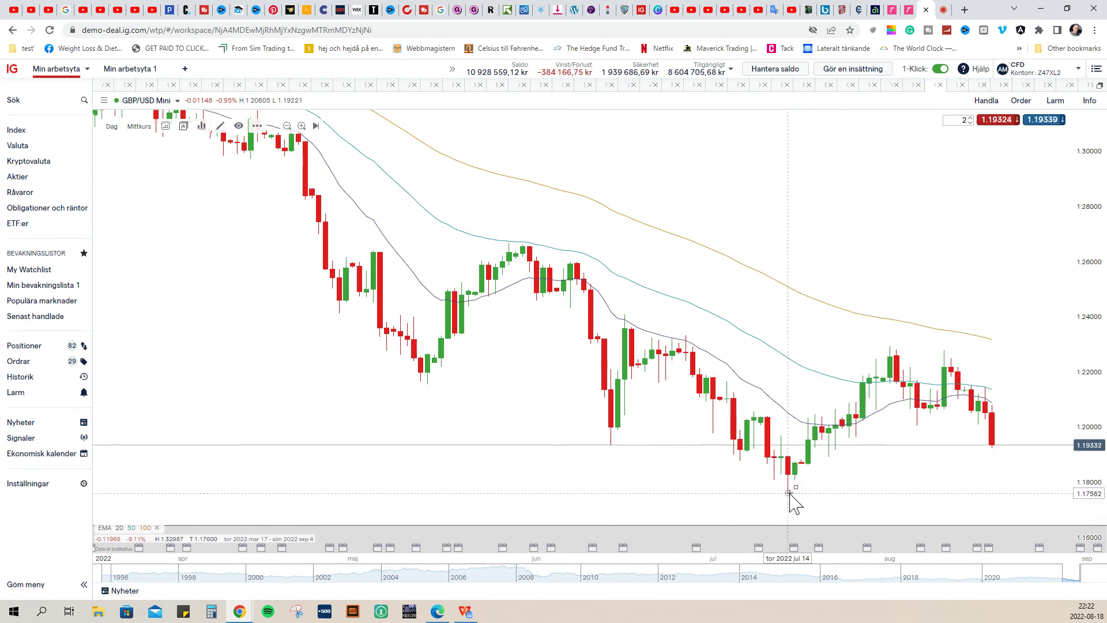
{"action": "left_click_drag", "start_coordinate": [790, 494], "coordinate": [566, 315]}
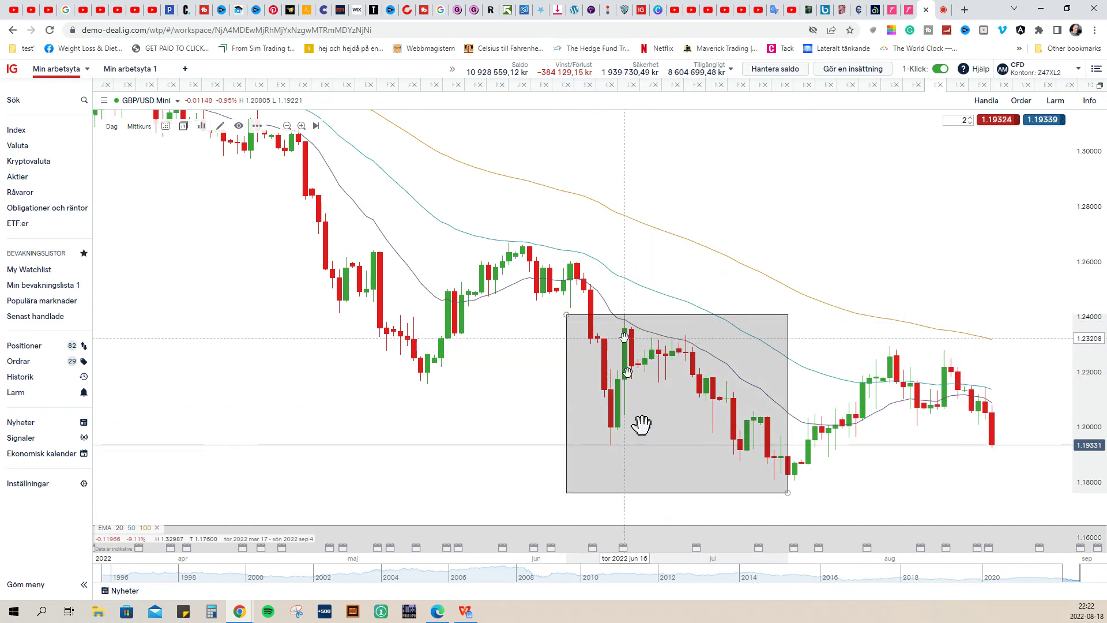
Move the rectangle up so its lower edge rests on the mid-June high at about 1.241, and extend it to about 26 August.
{"action": "mouse_move", "coordinate": [664, 397]}
{"action": "left_mouse_down"}
{"action": "mouse_move", "coordinate": [741, 360]}
{"action": "mouse_move", "coordinate": [768, 214]}
{"action": "mouse_move", "coordinate": [724, 205]}
{"action": "mouse_move", "coordinate": [718, 217]}
{"action": "left_mouse_up"}
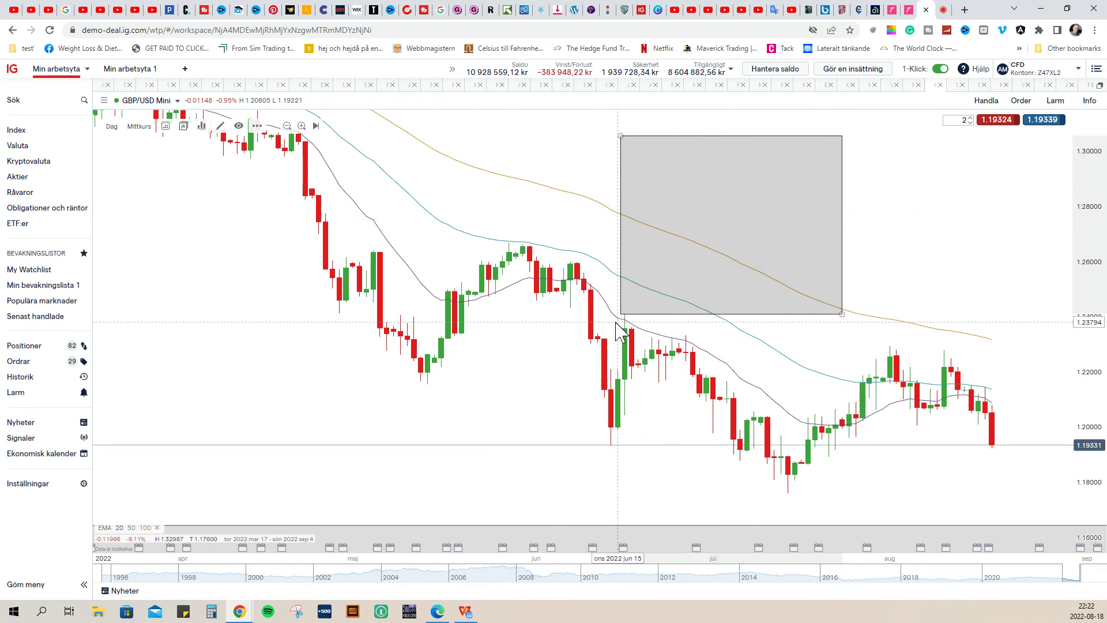
{"action": "left_click_drag", "start_coordinate": [843, 314], "coordinate": [1049, 315]}
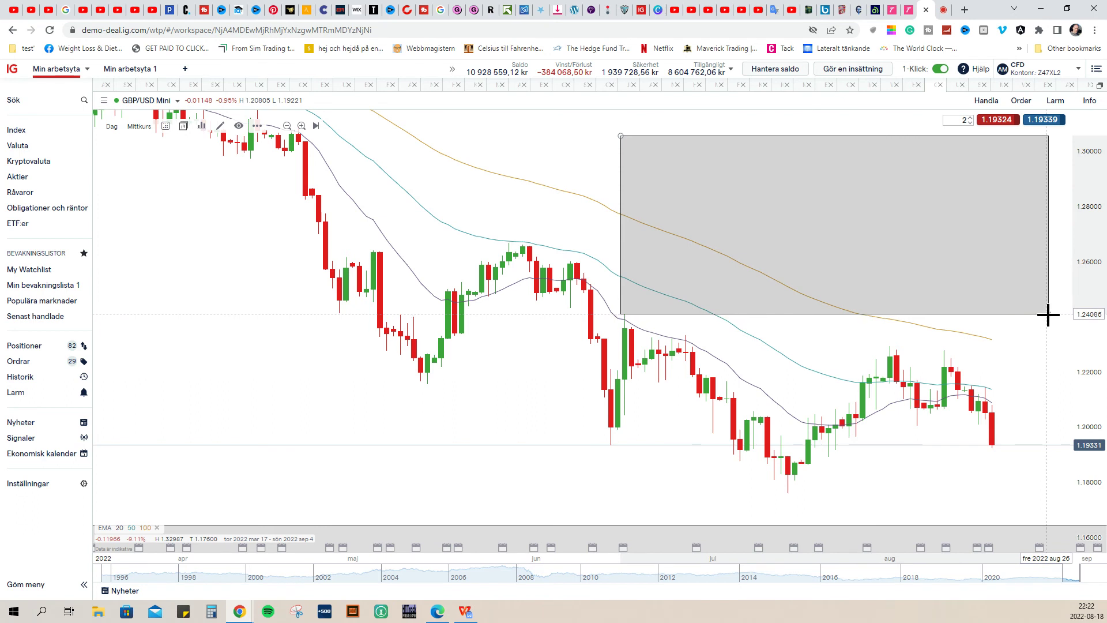
{"action": "left_click", "coordinate": [807, 404]}
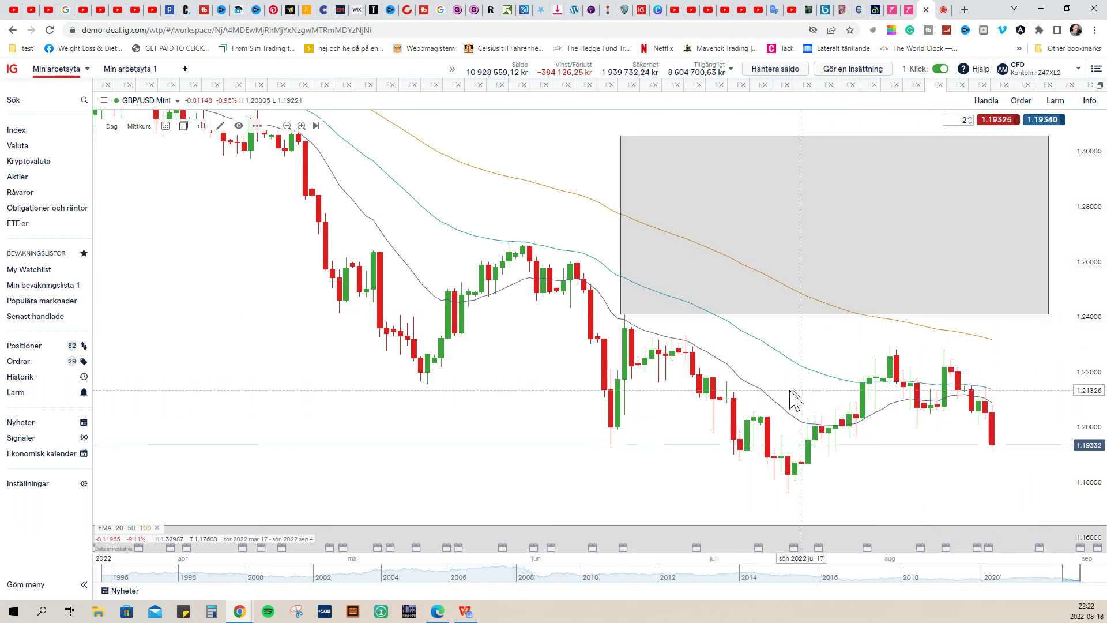
{"action": "scroll", "coordinate": [790, 398], "scroll_direction": "down", "scroll_amount": 1}
{"action": "left_click_drag", "start_coordinate": [754, 395], "coordinate": [648, 390]}
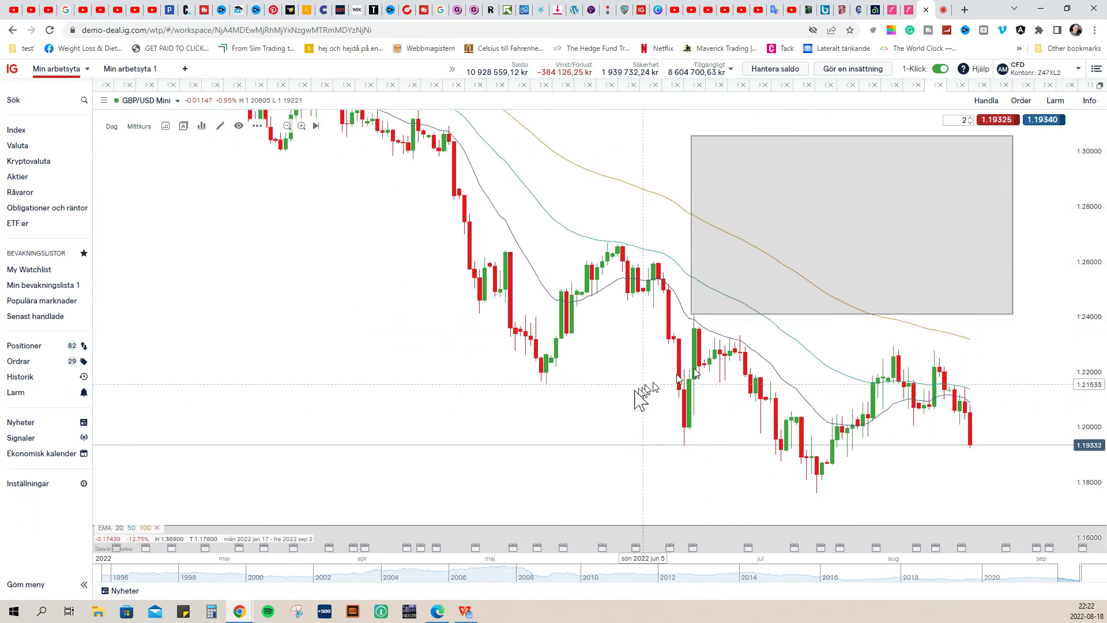
{"action": "left_click_drag", "start_coordinate": [1100, 271], "coordinate": [1099, 292]}
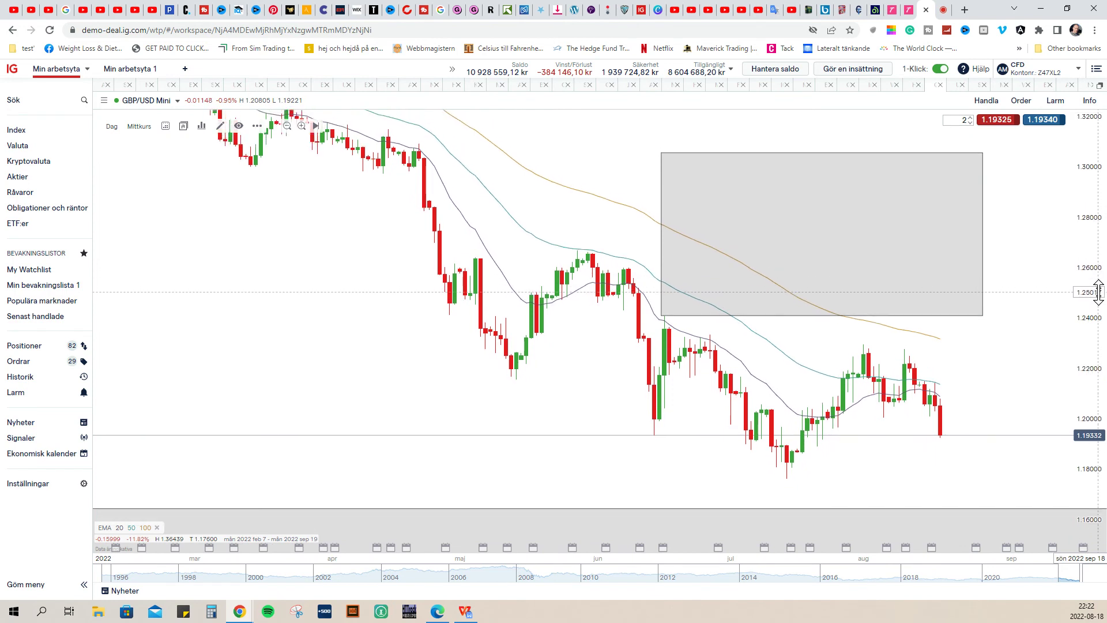